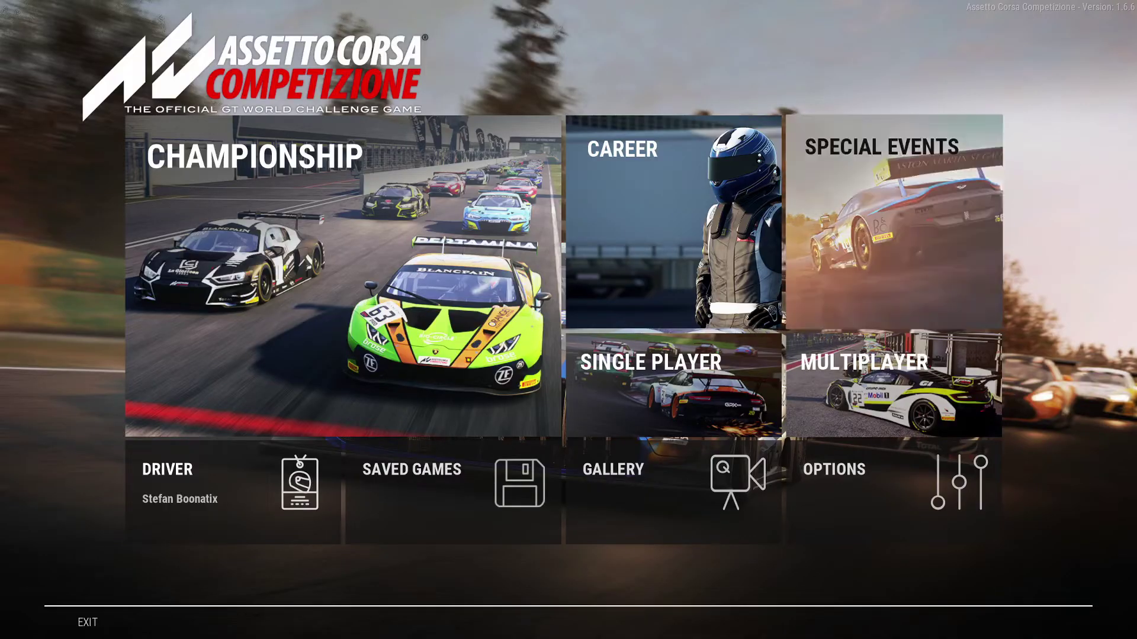
From the main menu, go into Options and open the Gameplay HUD page
left_click(875, 472)
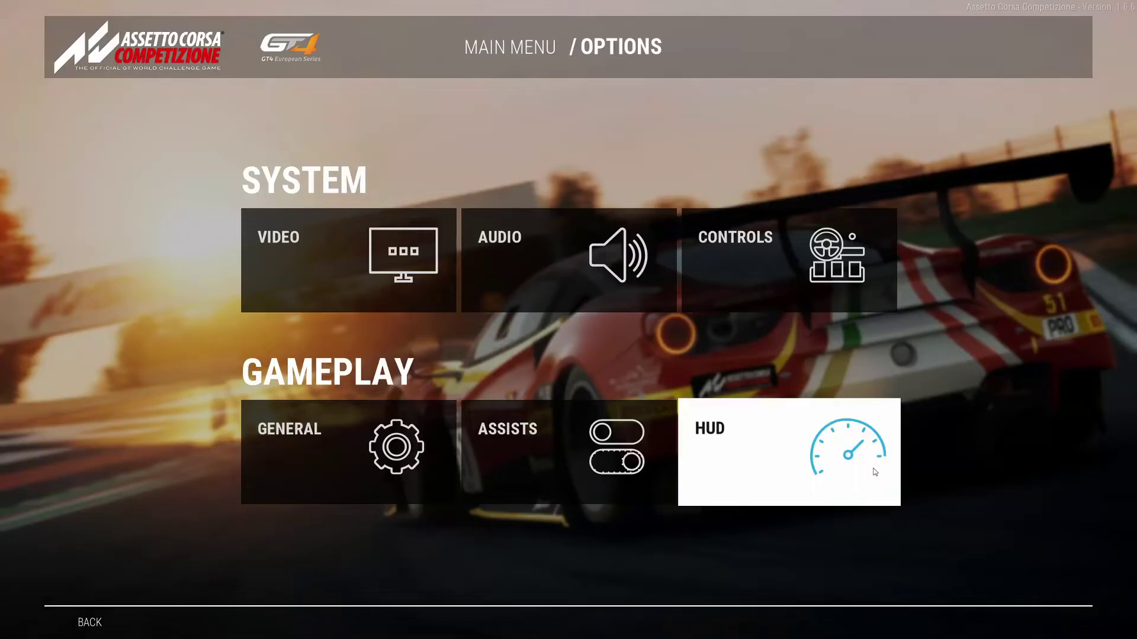
left_click(834, 451)
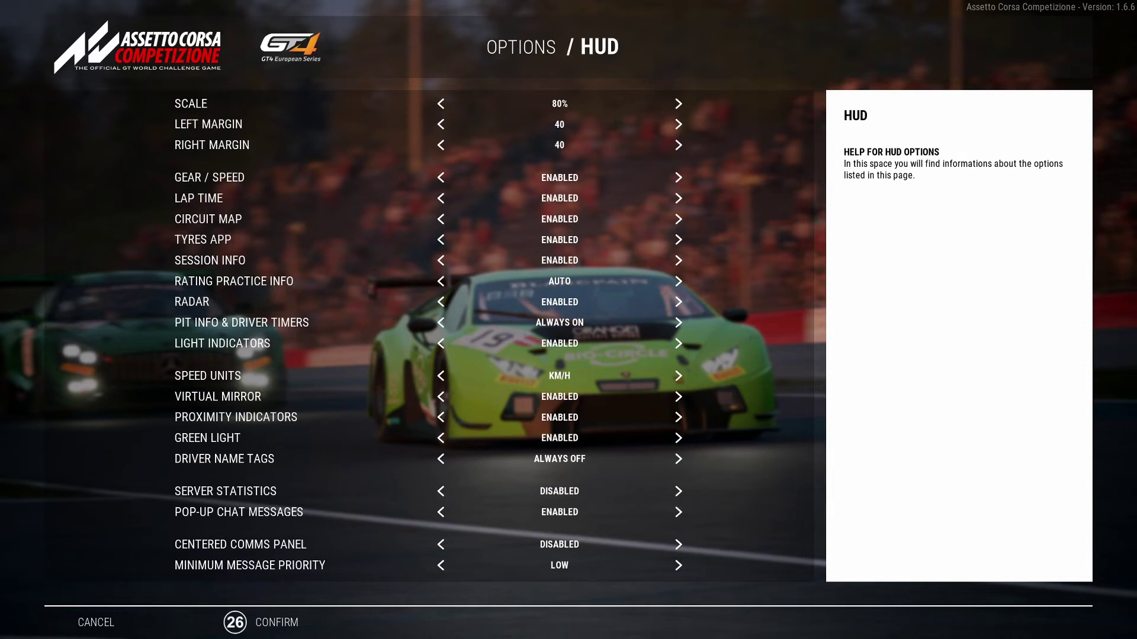
Switch selection between the left and right margin rows, ending on LEFT MARGIN
left_click(212, 104)
left_click(211, 145)
left_click(207, 125)
left_click(211, 145)
left_click(208, 125)
left_click(212, 145)
left_click(208, 124)
left_click(212, 145)
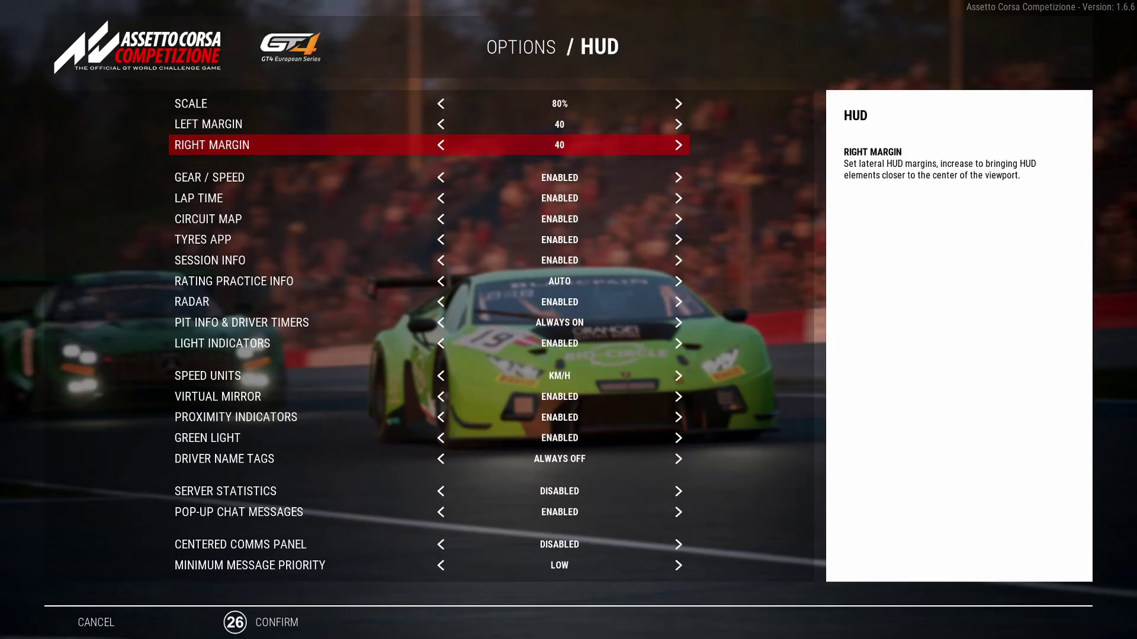
left_click(208, 125)
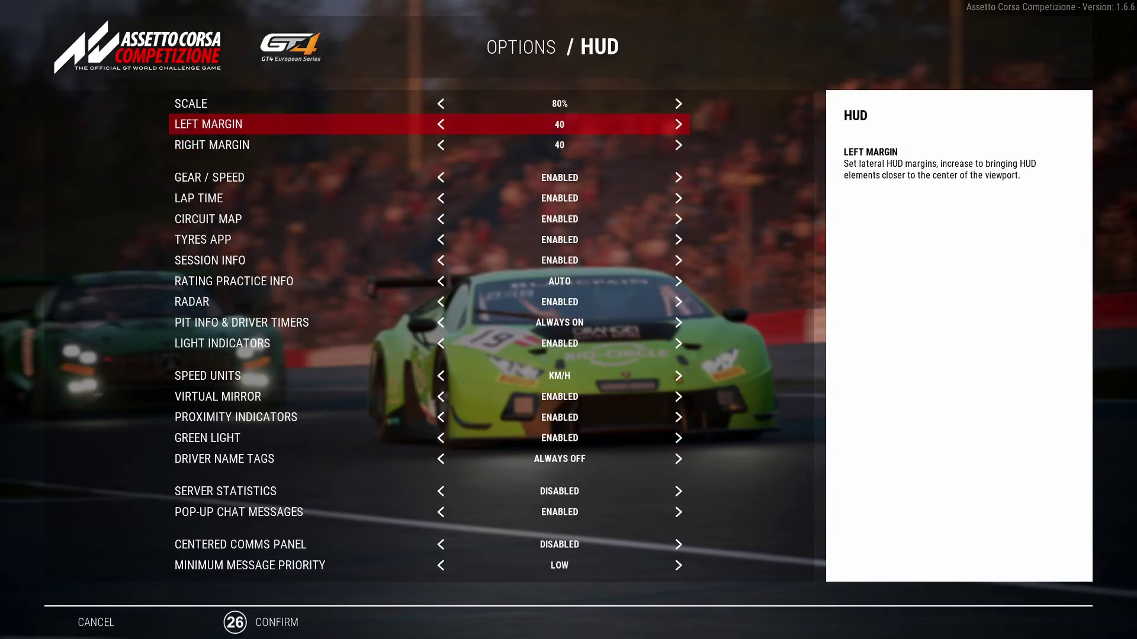
left_click(212, 145)
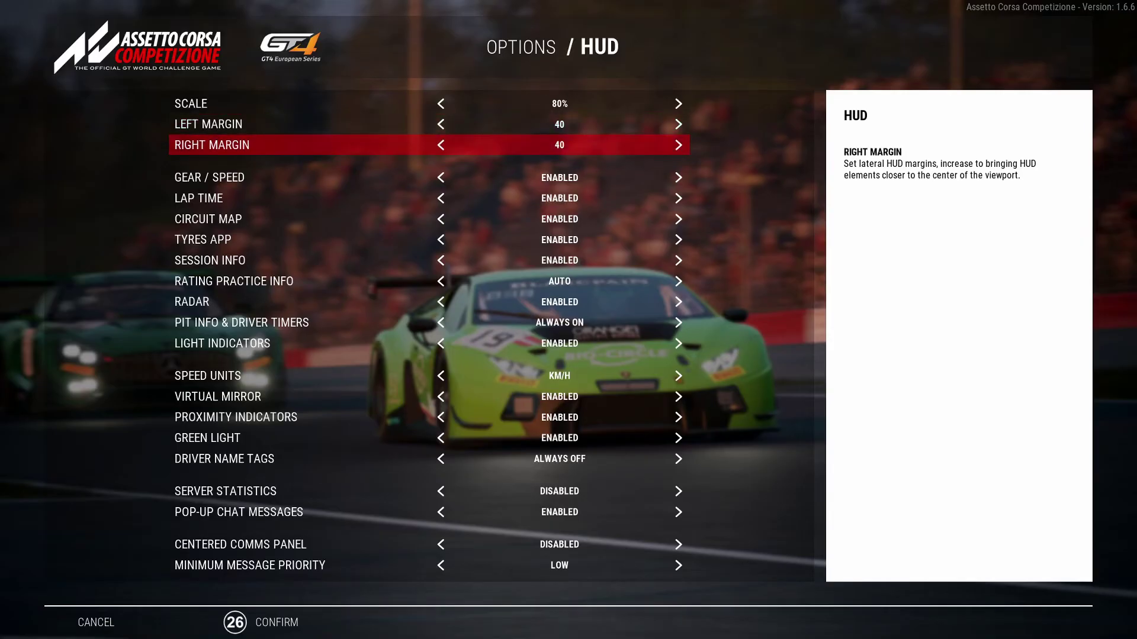
left_click(207, 124)
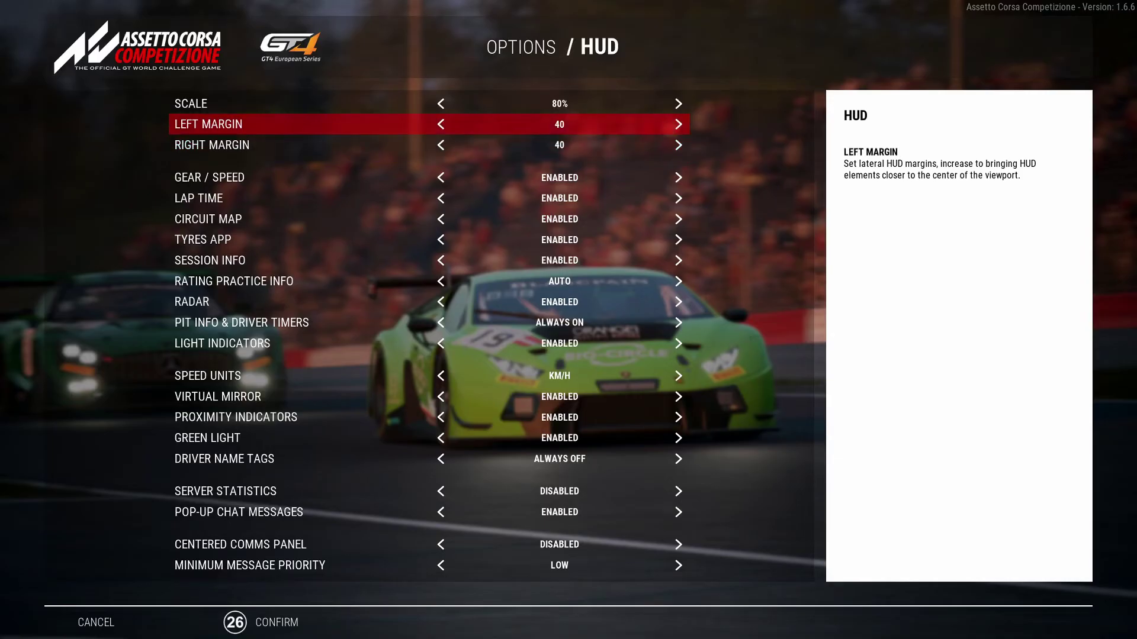
Raise the HUD left margin from 40 to 905 and increase the right margin to 65
left_click(678, 125)
left_click(679, 126)
left_click(678, 125)
left_click(679, 126)
left_click(679, 125)
left_click(679, 125)
left_click(679, 125)
left_click(678, 126)
left_click(679, 126)
left_click(678, 126)
left_click(679, 125)
left_click(678, 146)
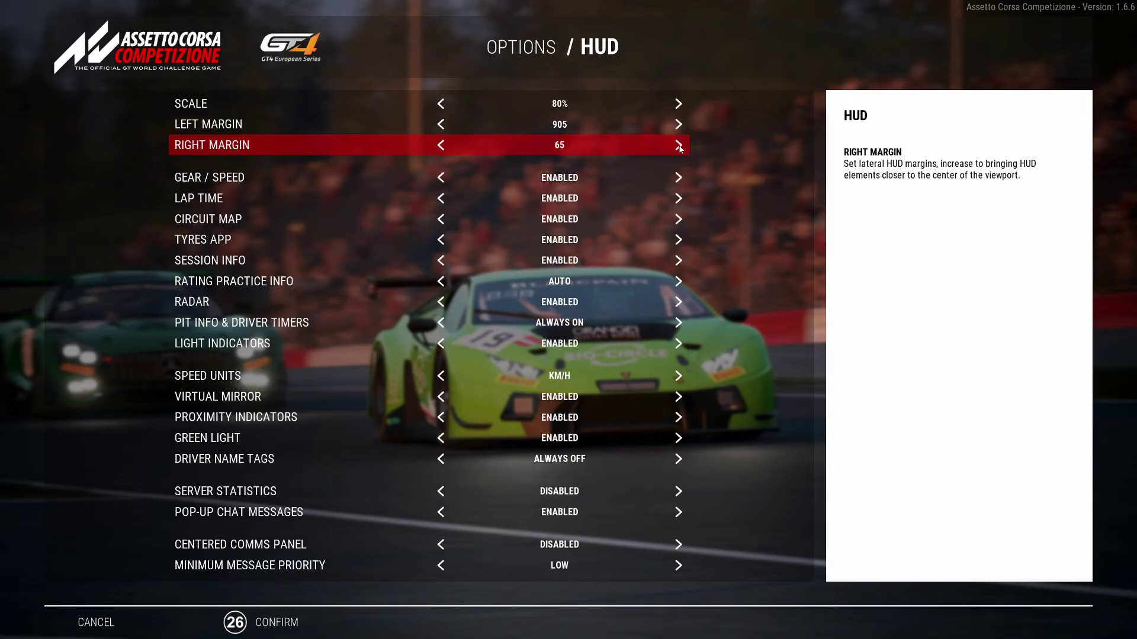
Raise the HUD scale from 80%, correcting the overshoot back down to 120%
left_click(678, 105)
left_click(679, 104)
left_click(678, 104)
left_click(678, 104)
left_click(678, 105)
left_click(679, 105)
left_click(679, 104)
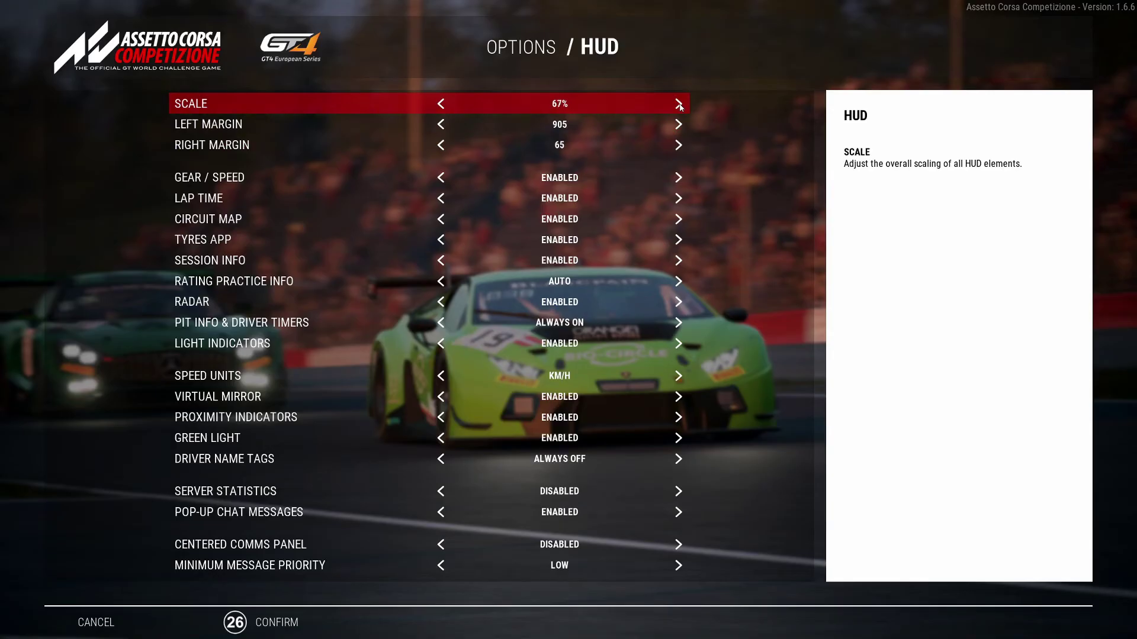
left_click(678, 105)
left_click(679, 104)
left_click(678, 104)
left_click(679, 104)
left_click(678, 104)
left_click(678, 105)
left_click(679, 105)
left_click(678, 104)
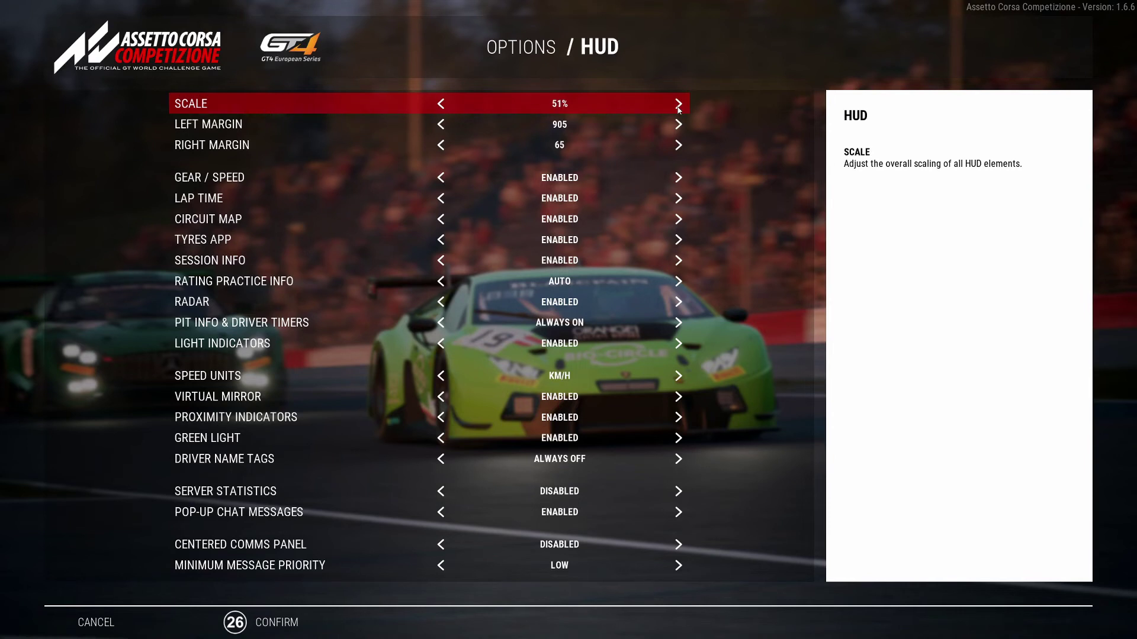
left_click(441, 103)
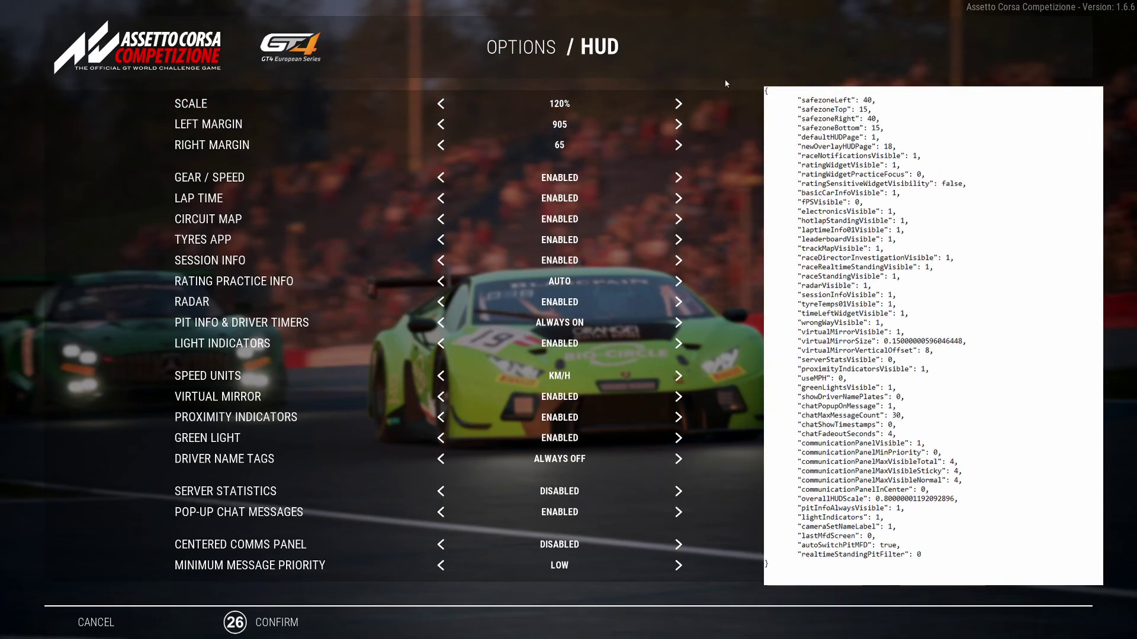